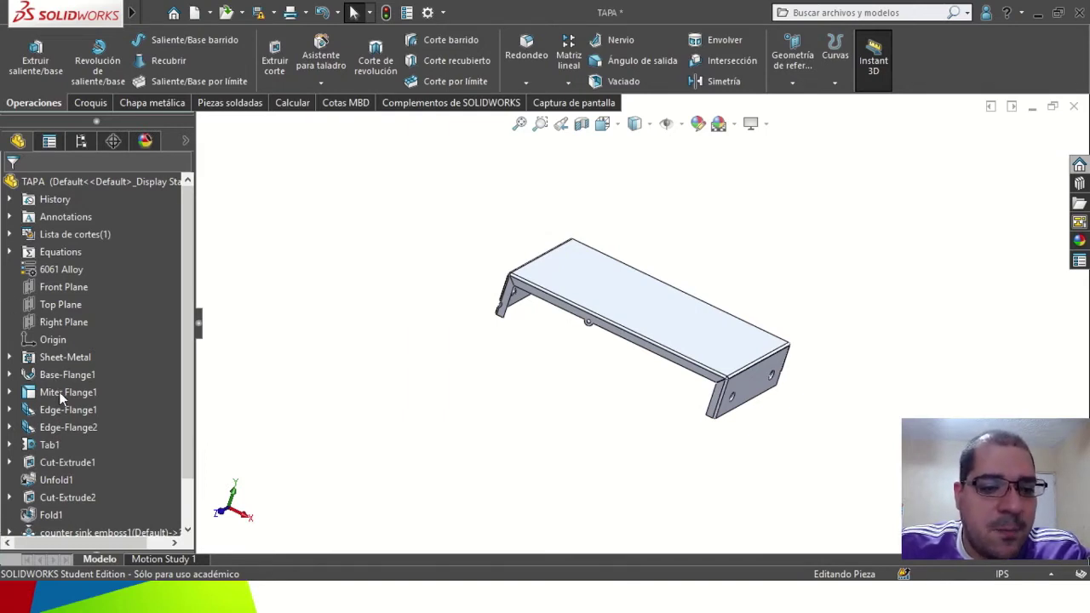
# Open the Sheet-Metal feature for editing to check its Gauge 20 aluminum table, 0.118 in radius and 0.5 K-factor
pyautogui.moveTo(511, 431); pyautogui.dragTo(540, 301, button='middle')
pyautogui.scroll(-4, 571, 341)
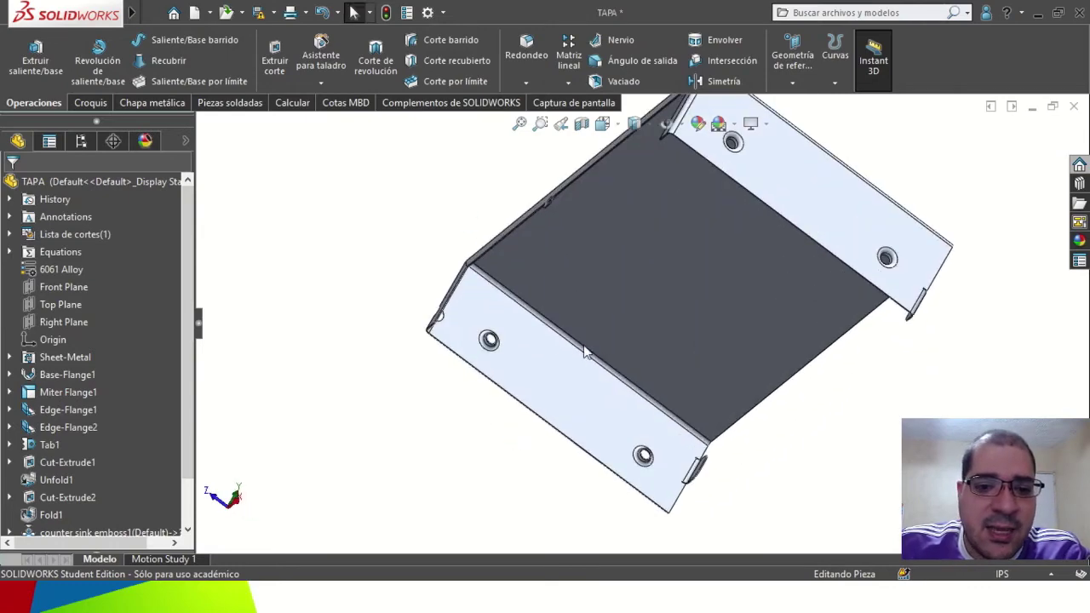
pyautogui.hotkey('ctrl', '7')
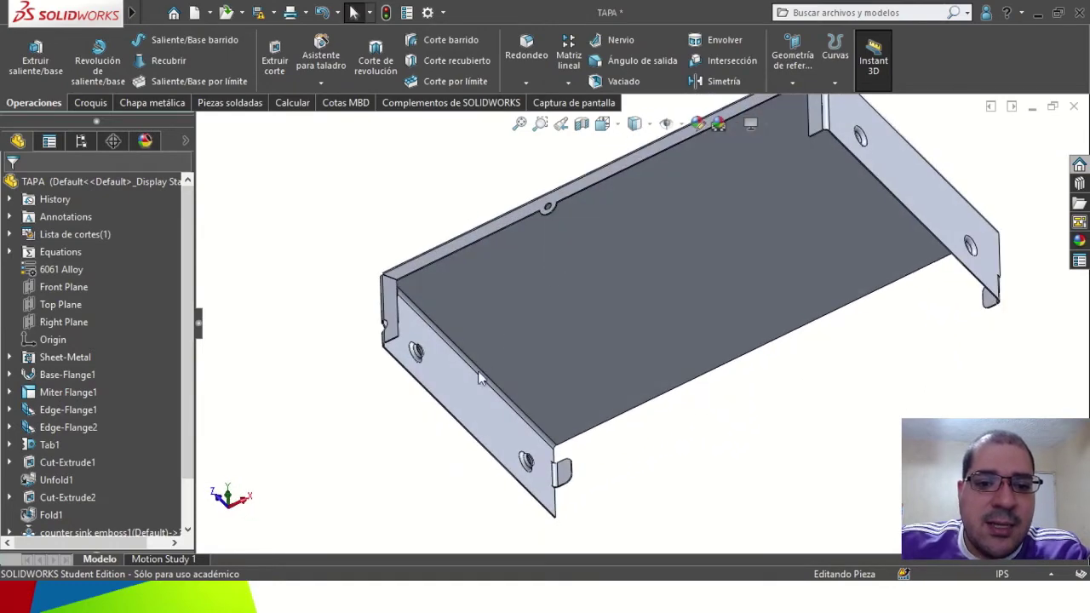
pyautogui.scroll(-5, 540, 319)
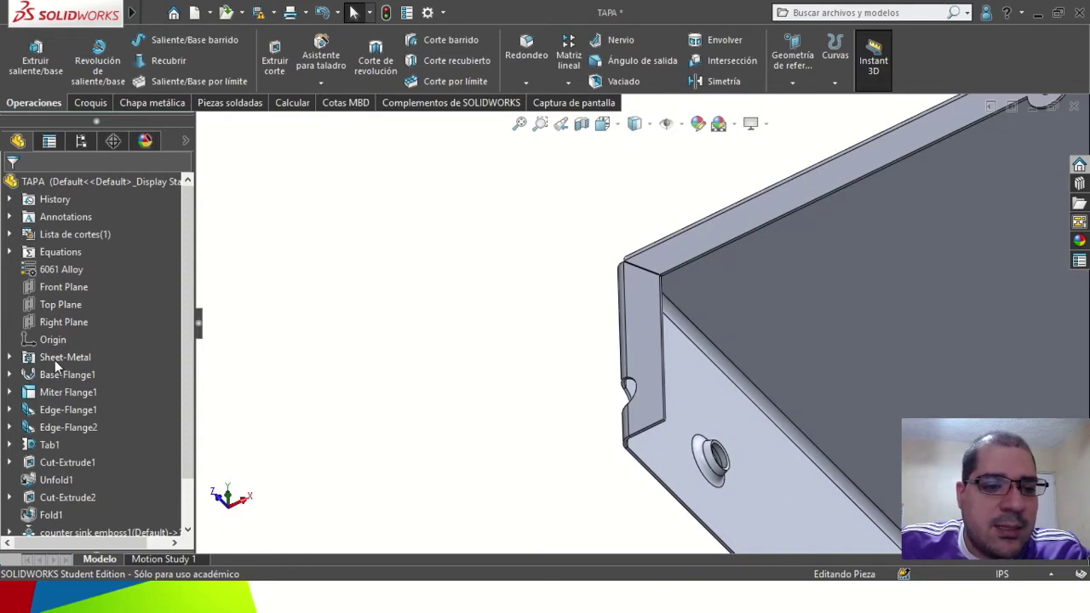
pyautogui.click(55, 360)
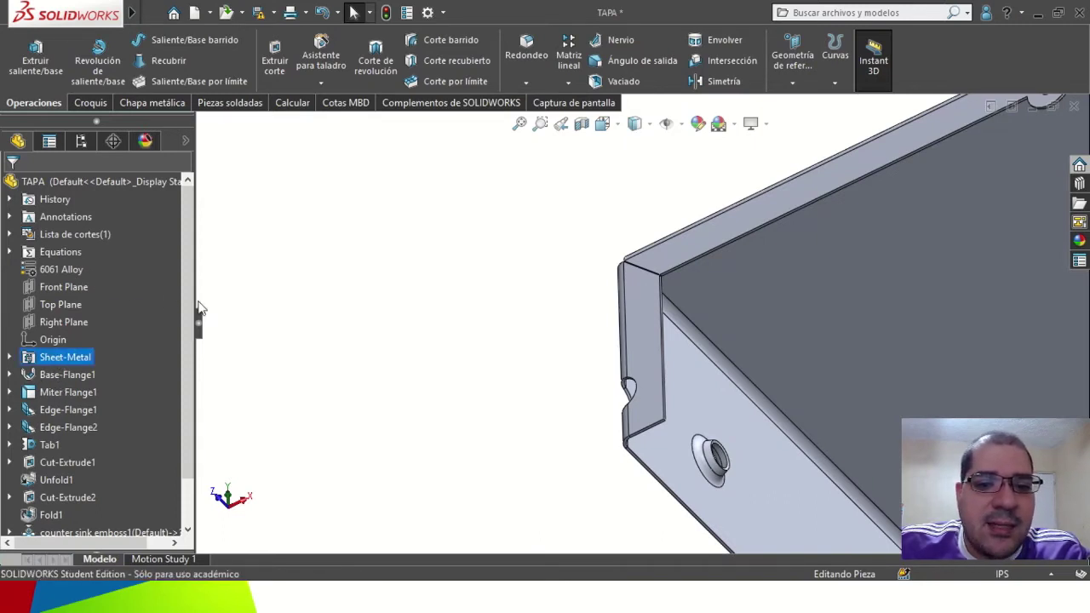
pyautogui.hotkey('ctrl', 'b')
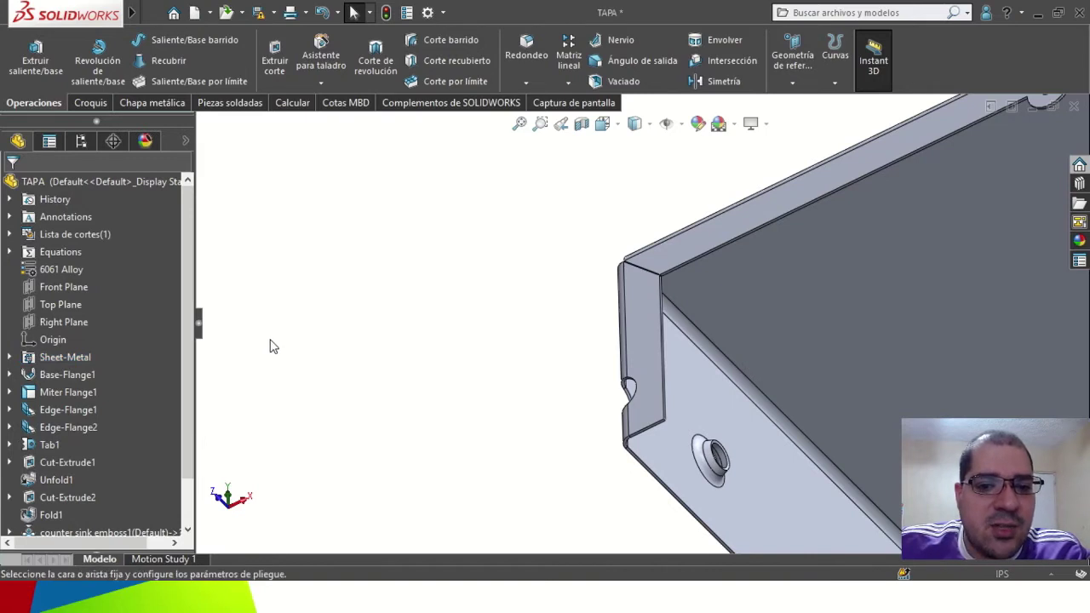
# Review the Sheet-Metal settings and accept Gauge 20, 0.118 in radius and 0.5 relief unchanged
pyautogui.moveTo(183, 344); pyautogui.dragTo(183, 453)
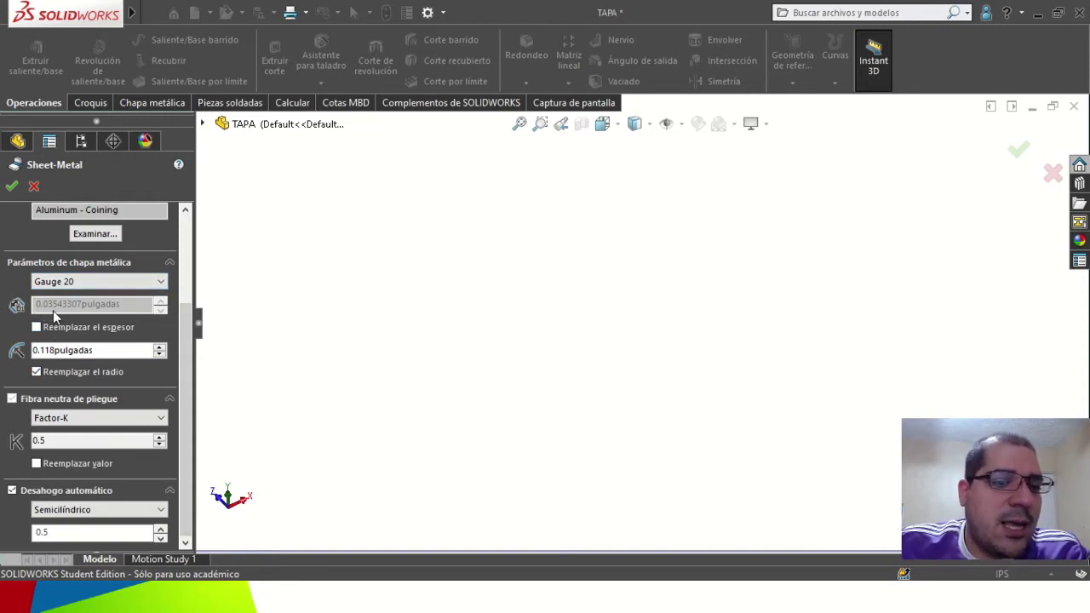
pyautogui.click(11, 185)
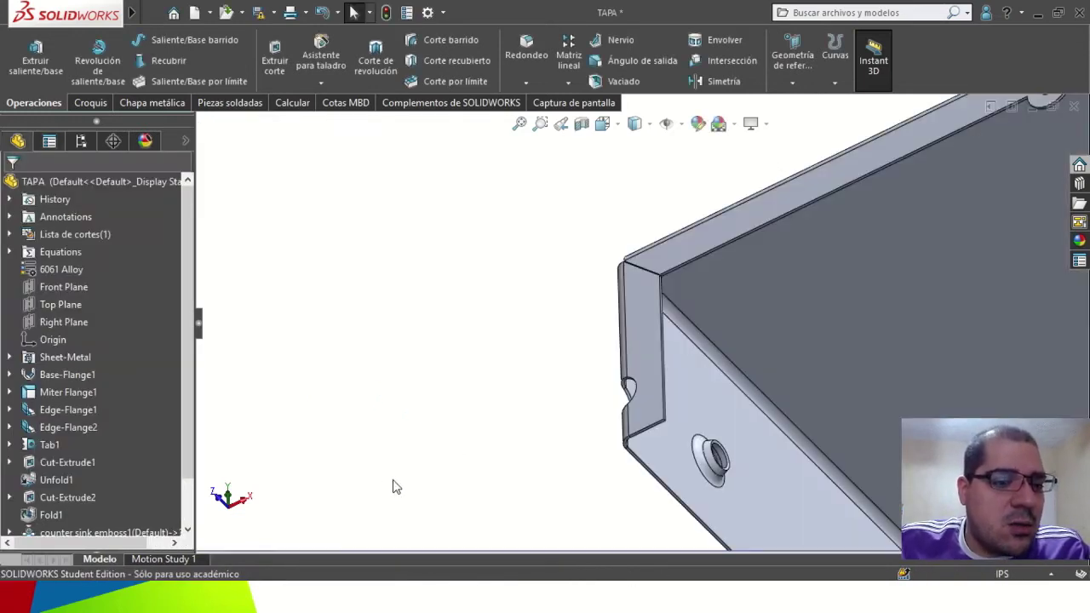
pyautogui.click(72, 394)
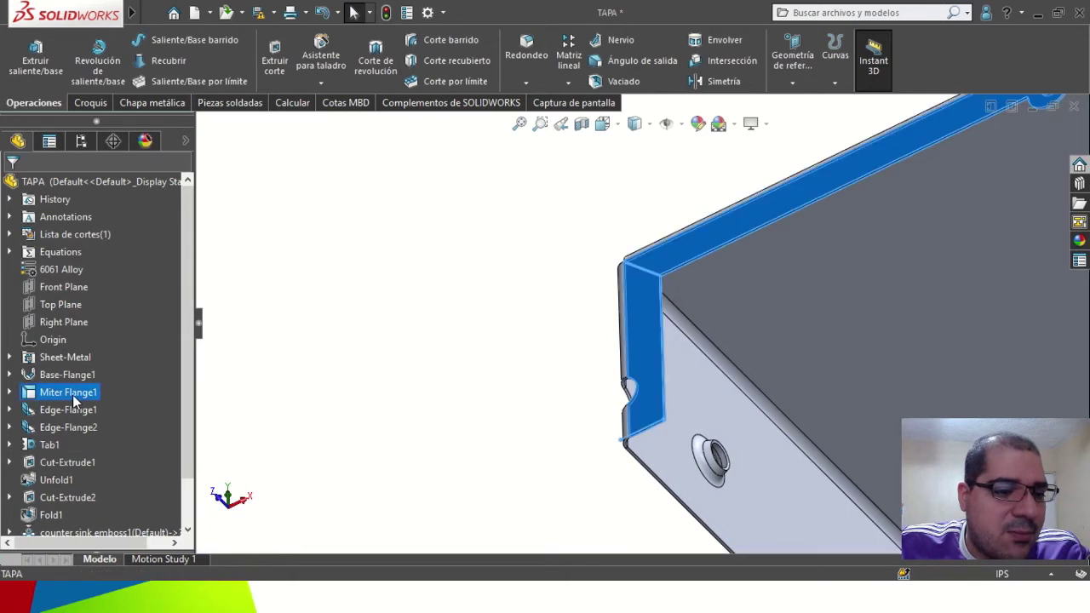
pyautogui.click(94, 255)
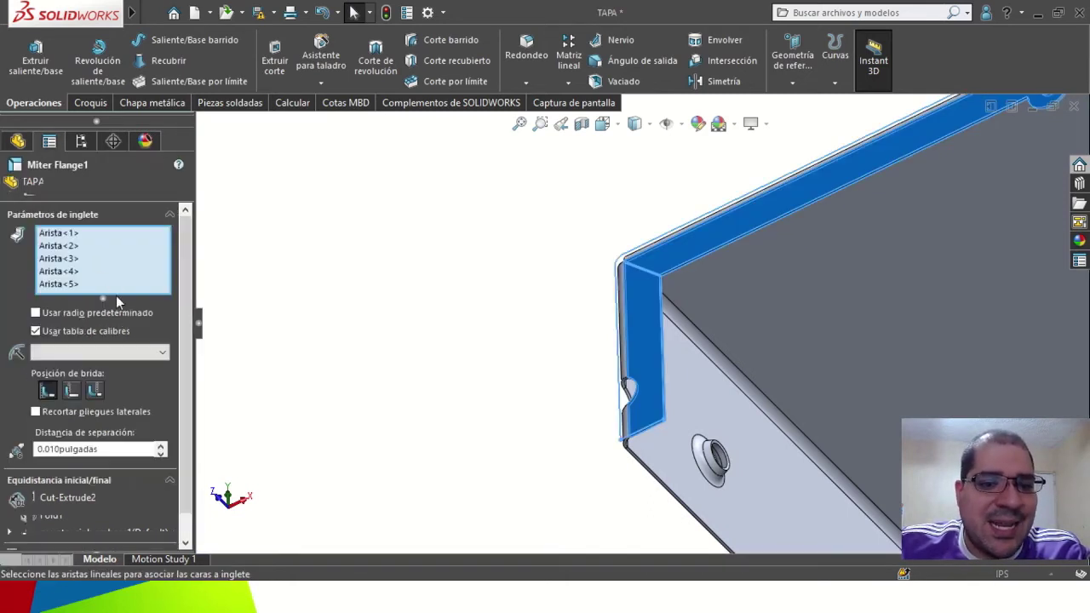
pyautogui.scroll(-1, 183, 396)
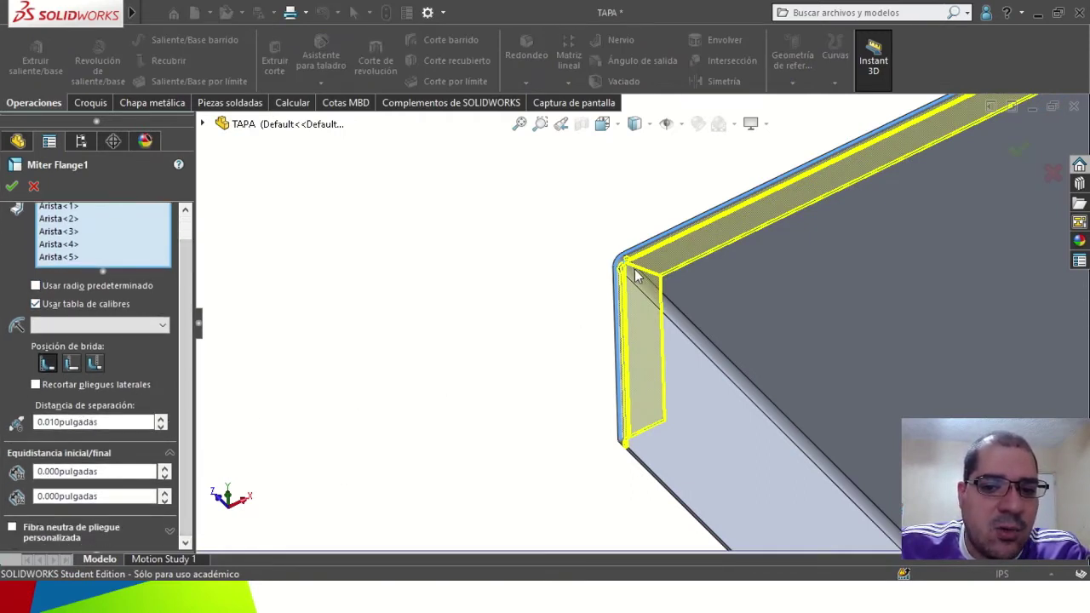
pyautogui.scroll(-2, 643, 281)
pyautogui.moveTo(645, 281); pyautogui.dragTo(738, 324, button='middle')
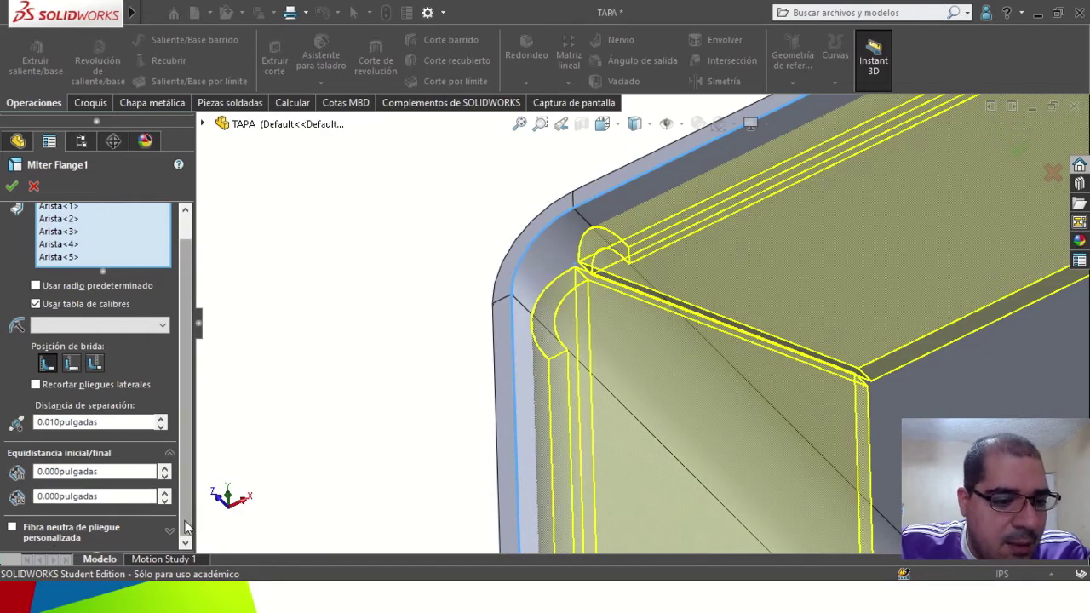
pyautogui.click(34, 187)
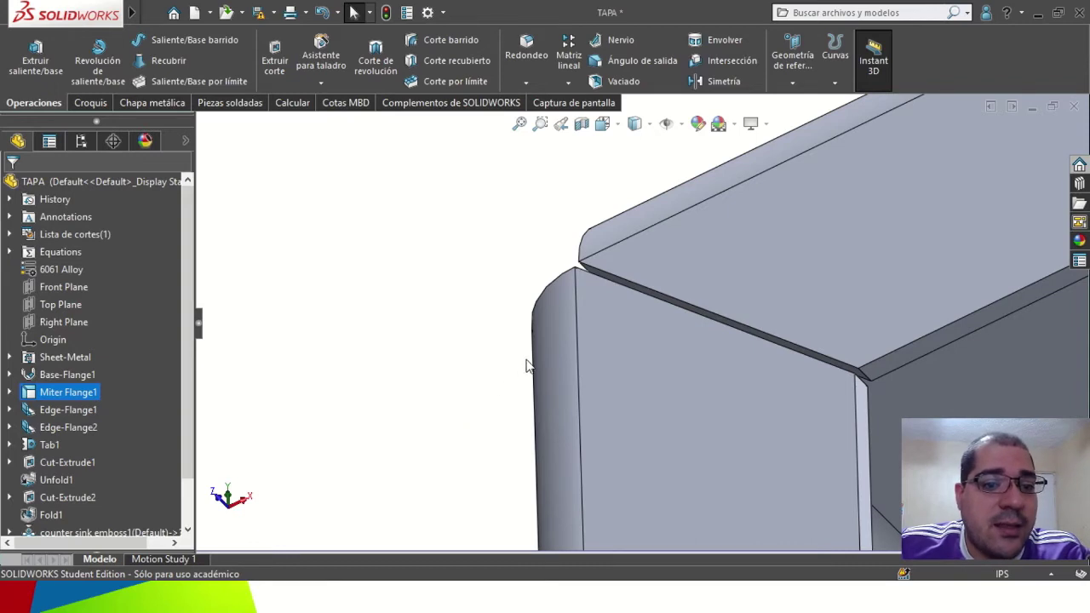
pyautogui.moveTo(577, 372); pyautogui.dragTo(707, 429, button='middle')
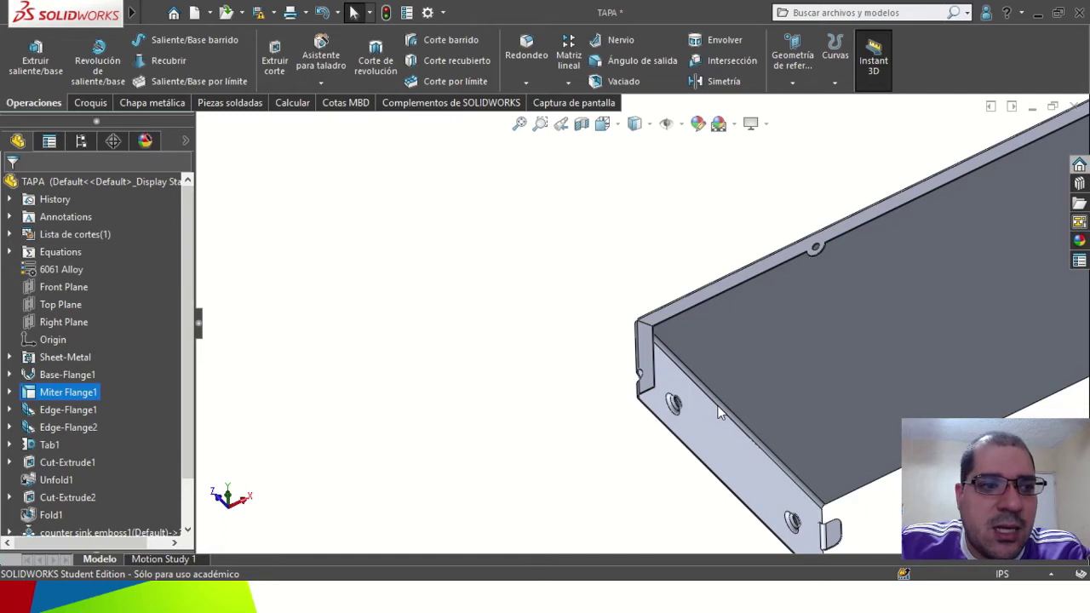
pyautogui.scroll(4, 714, 425)
pyautogui.moveTo(714, 425); pyautogui.dragTo(880, 324, button='middle')
pyautogui.scroll(-5, 635, 379)
pyautogui.scroll(4, 520, 394)
pyautogui.moveTo(585, 282); pyautogui.dragTo(444, 347, button='middle')
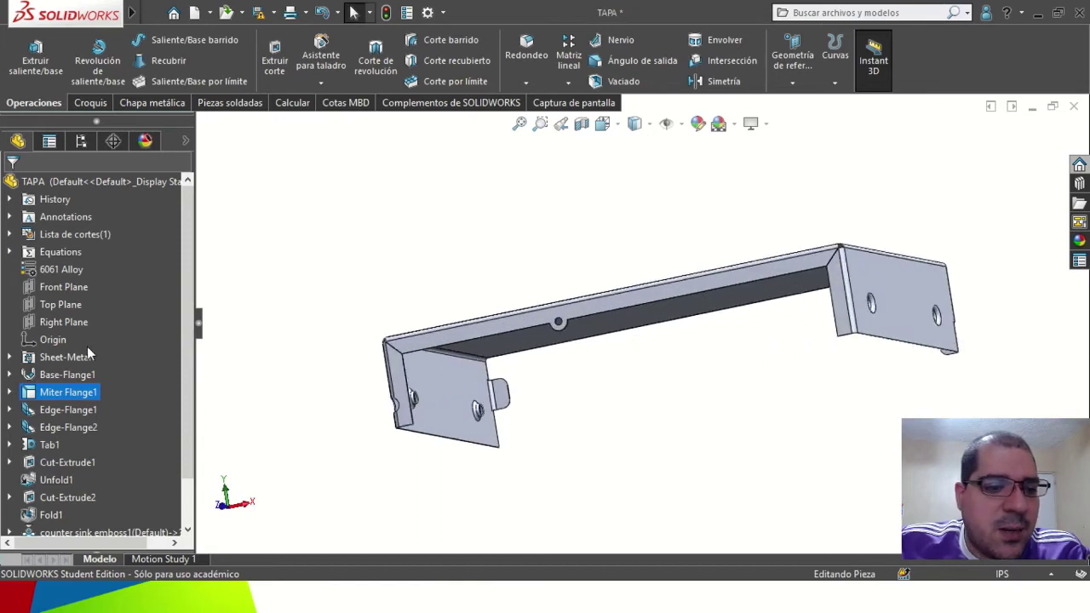
pyautogui.scroll(-1, 91, 349)
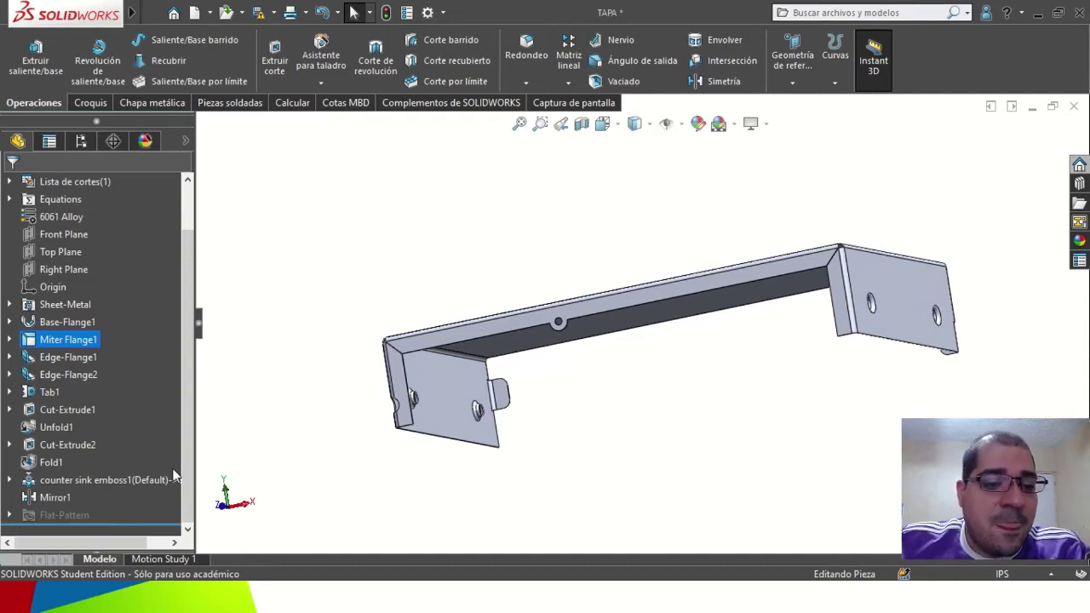
pyautogui.moveTo(810, 306); pyautogui.dragTo(763, 363, button='middle')
pyautogui.scroll(-6, 763, 363)
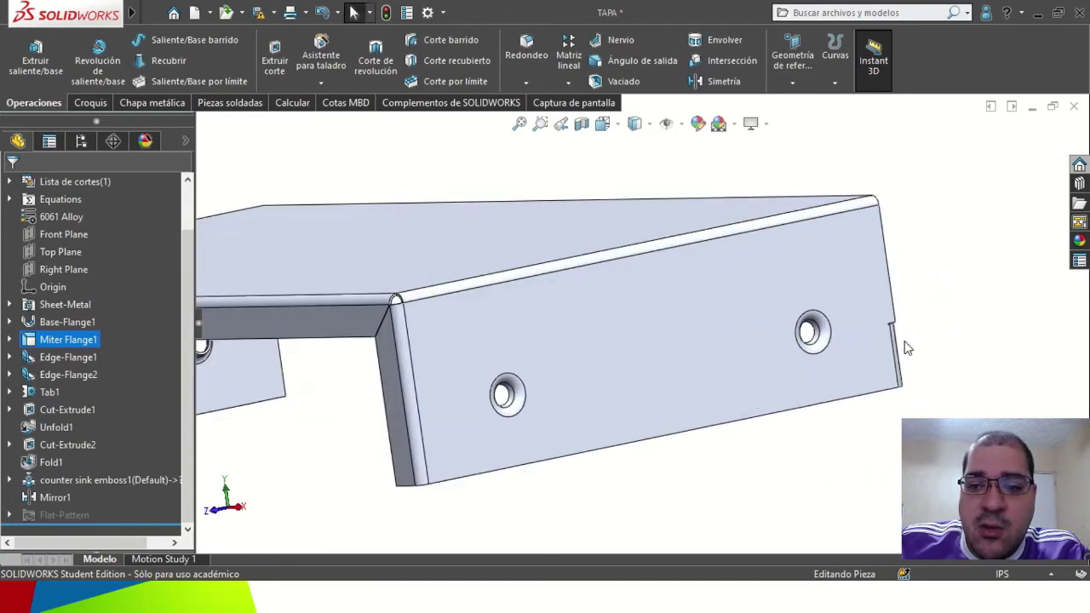
pyautogui.scroll(4, 827, 241)
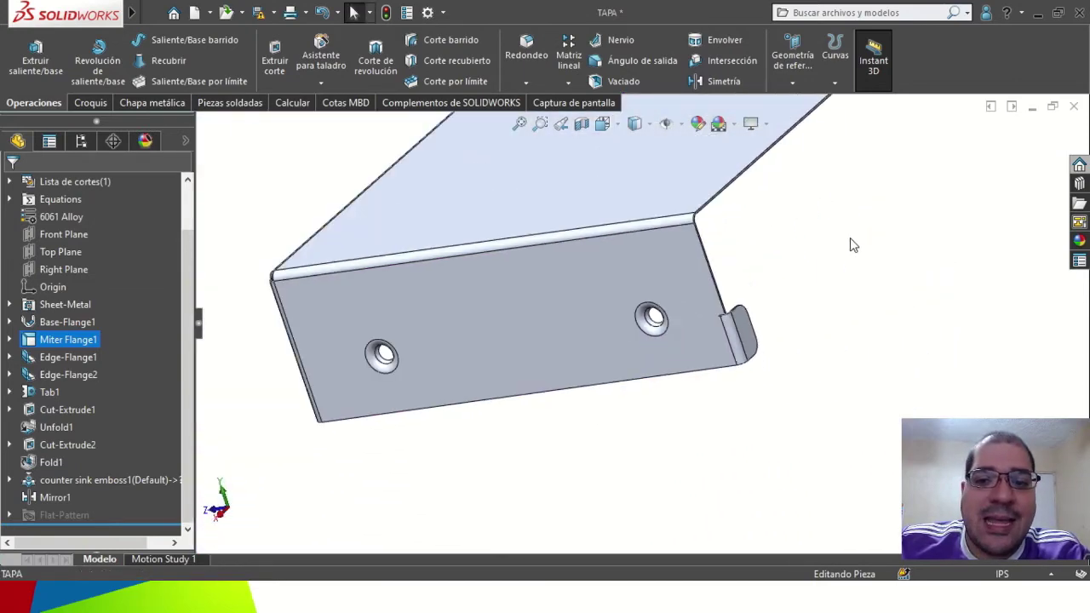
# Show the Chapa metálica sheet-metal tools, then zoom out and rotate TAPA to another angle
pyautogui.click(143, 103)
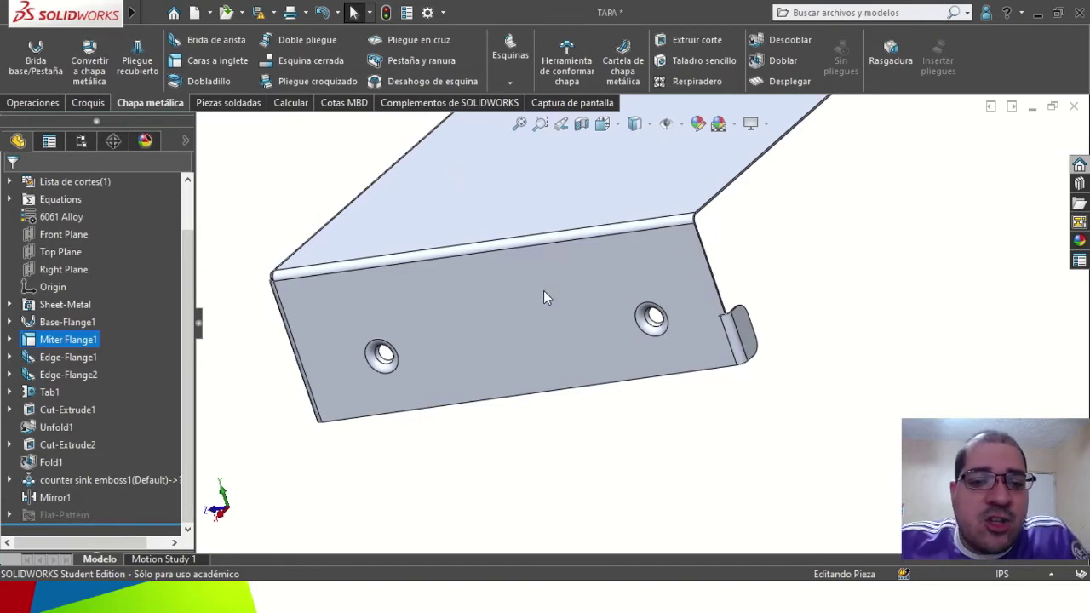
pyautogui.scroll(-5, 558, 290)
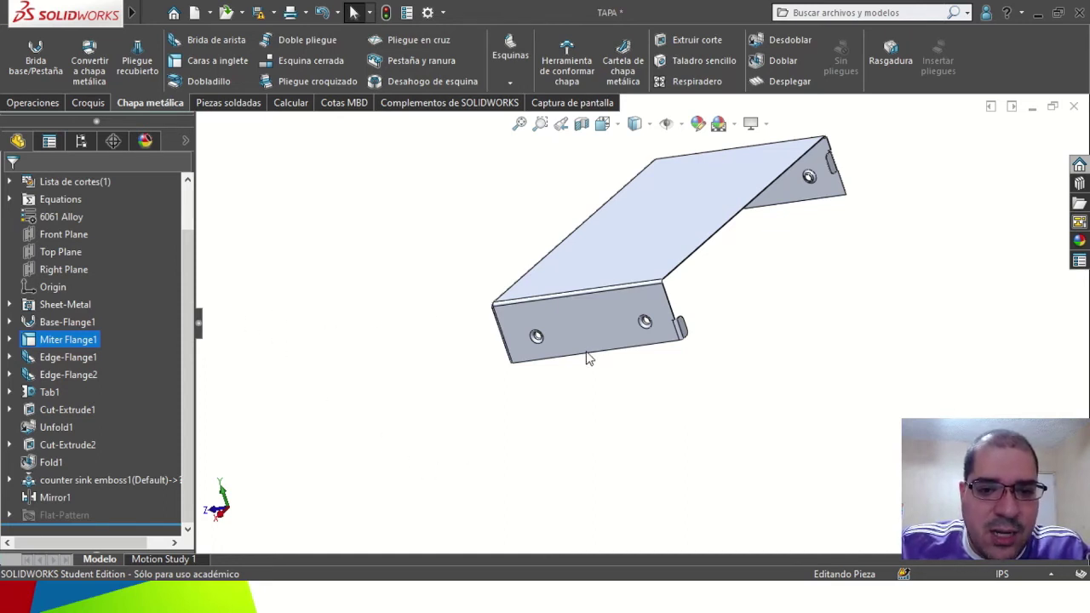
pyautogui.moveTo(557, 302); pyautogui.dragTo(666, 219, button='middle')
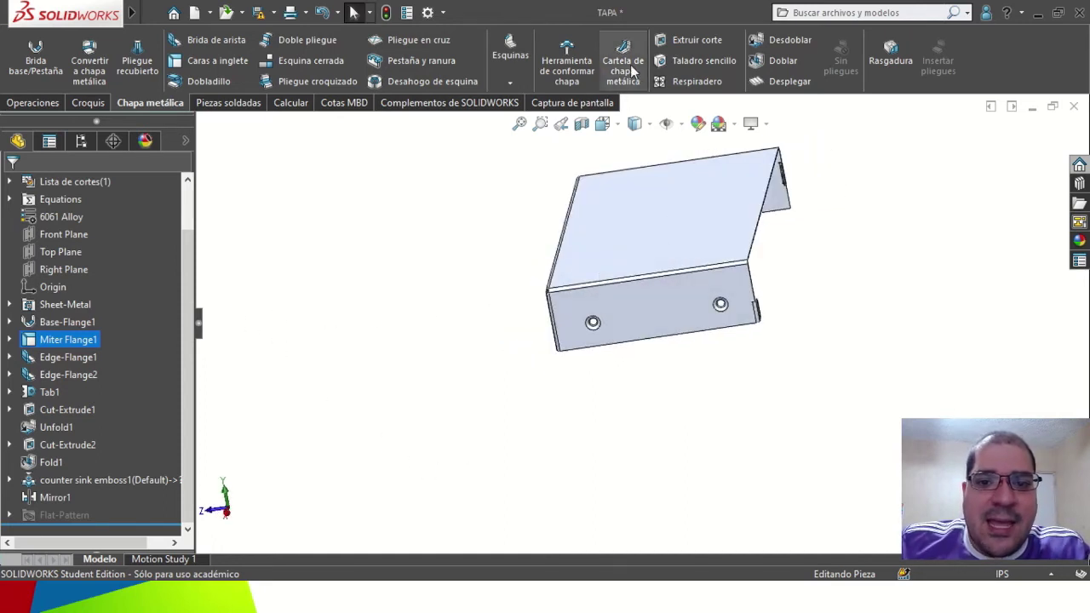
# Select counter sink emboss1 to inspect its sketch up close at an angle, then deselect it
pyautogui.click(74, 479)
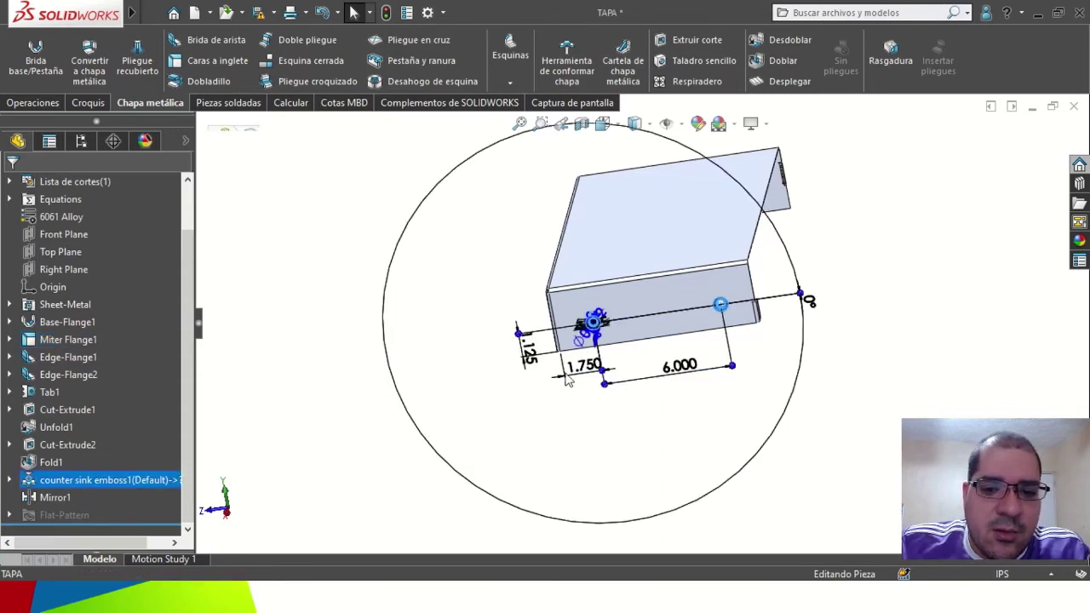
pyautogui.scroll(-6, 569, 375)
pyautogui.scroll(-2, 769, 192)
pyautogui.moveTo(769, 191); pyautogui.dragTo(567, 213, button='middle')
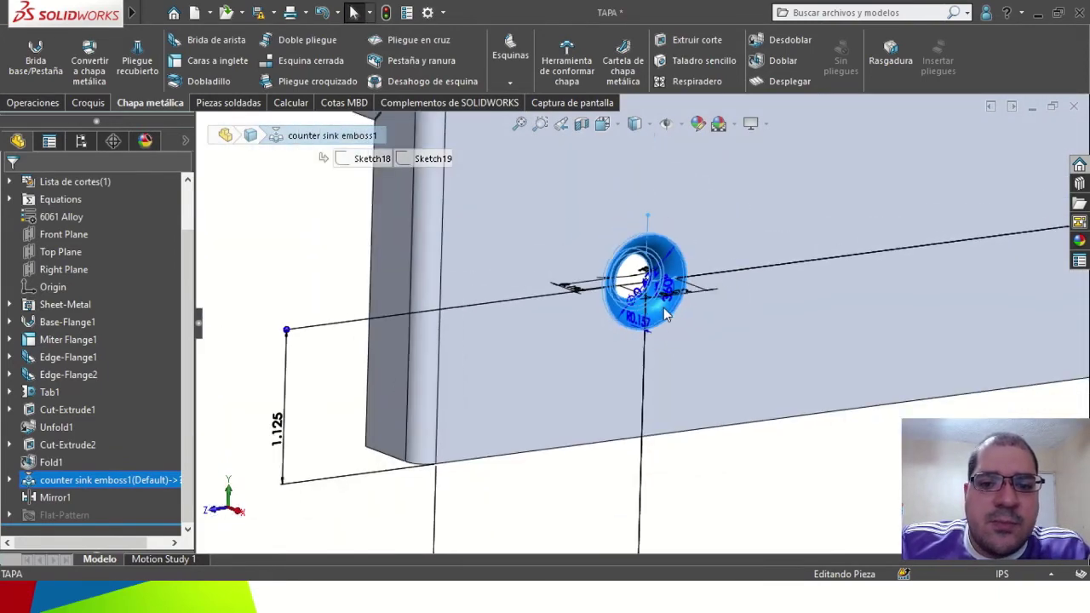
pyautogui.scroll(5, 665, 315)
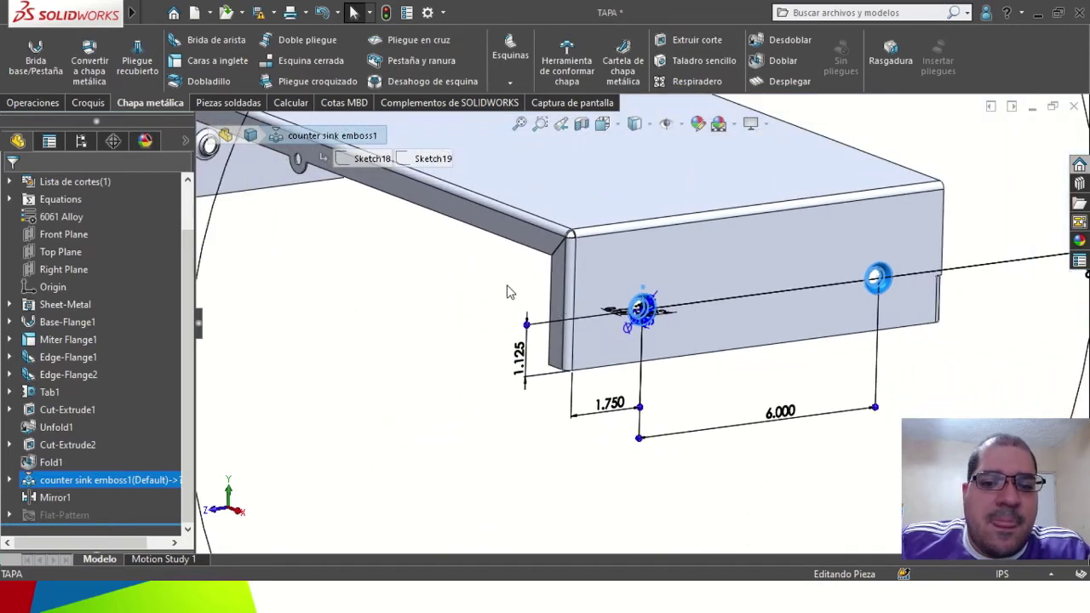
pyautogui.click(507, 292)
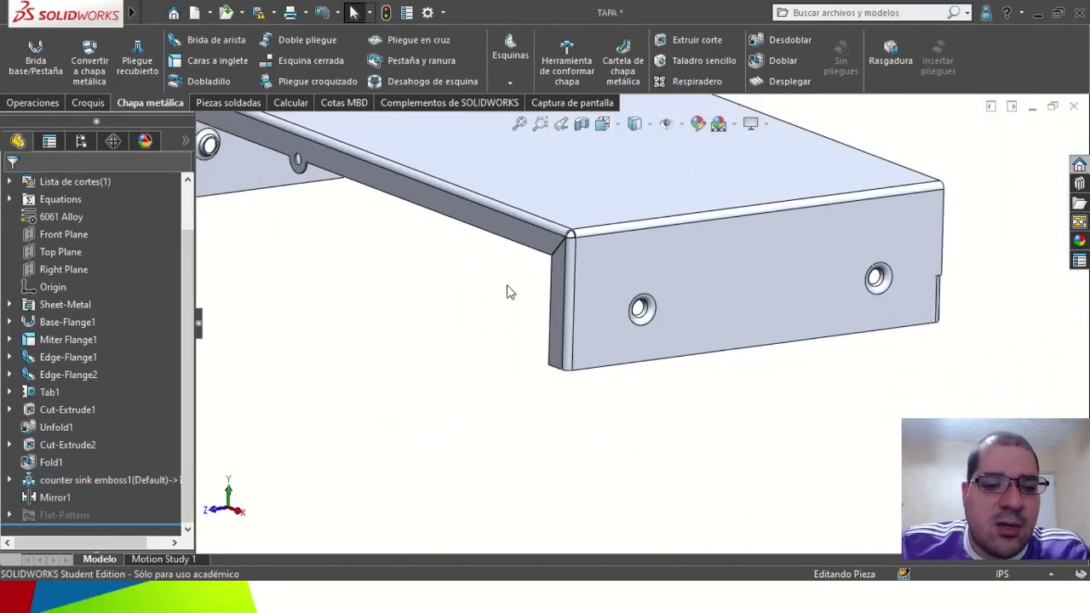
pyautogui.click(1075, 182)
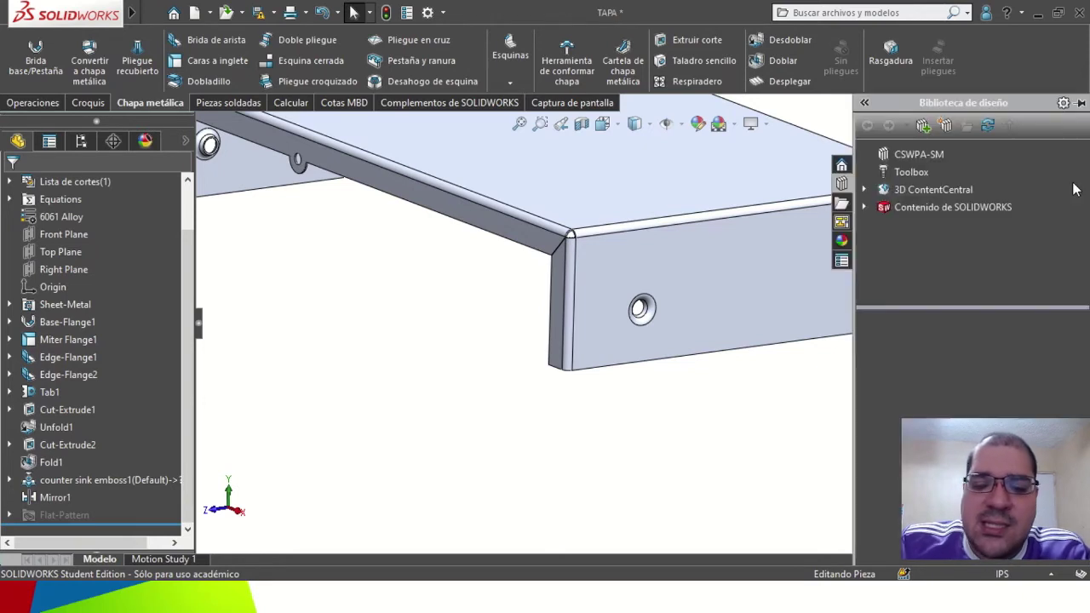
pyautogui.click(909, 158)
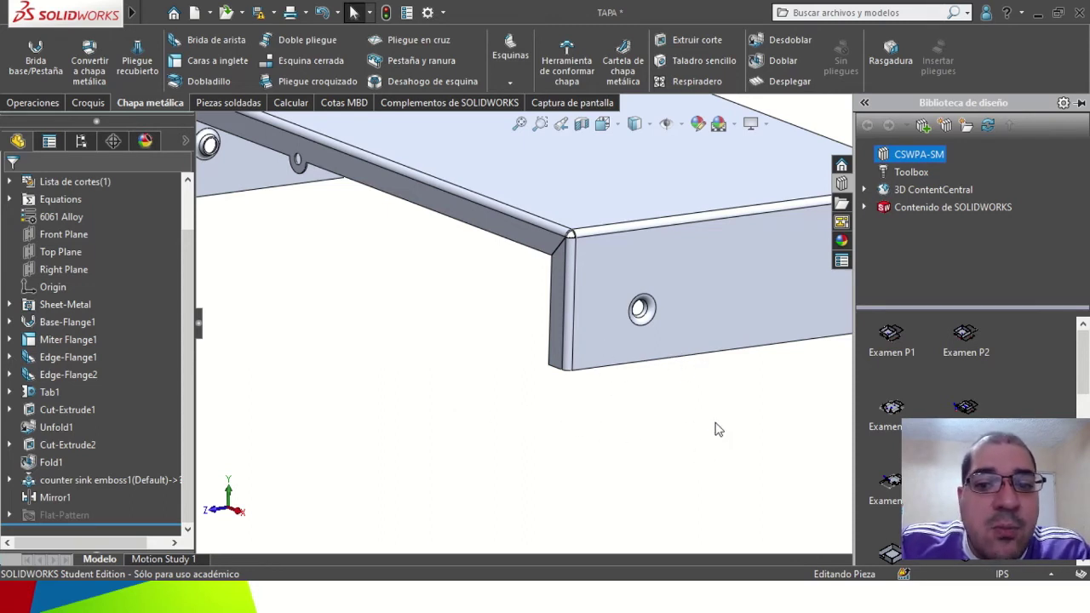
pyautogui.click(774, 462)
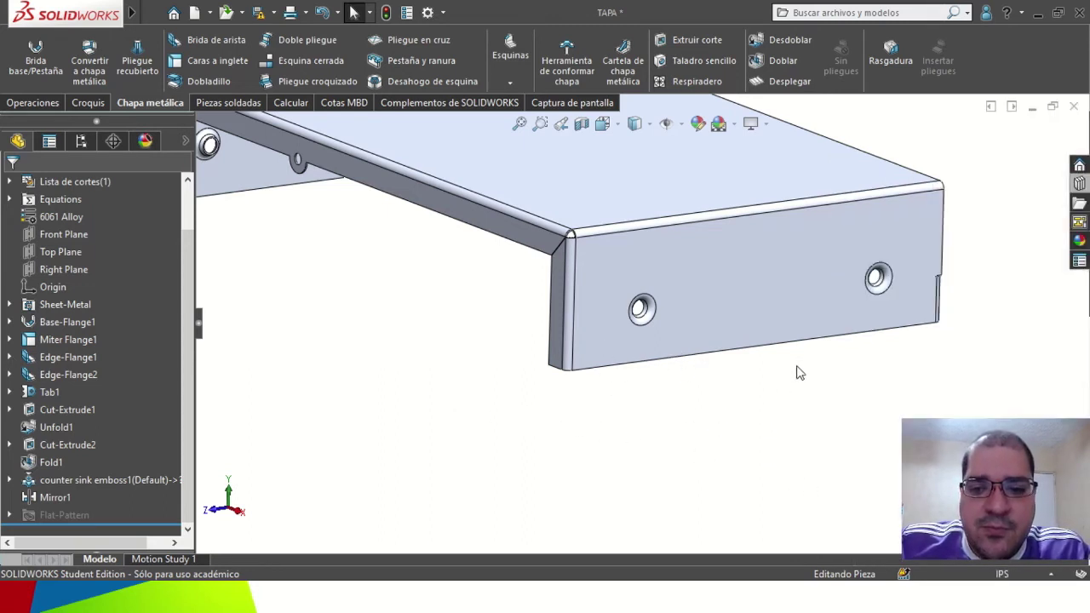
pyautogui.click(1079, 185)
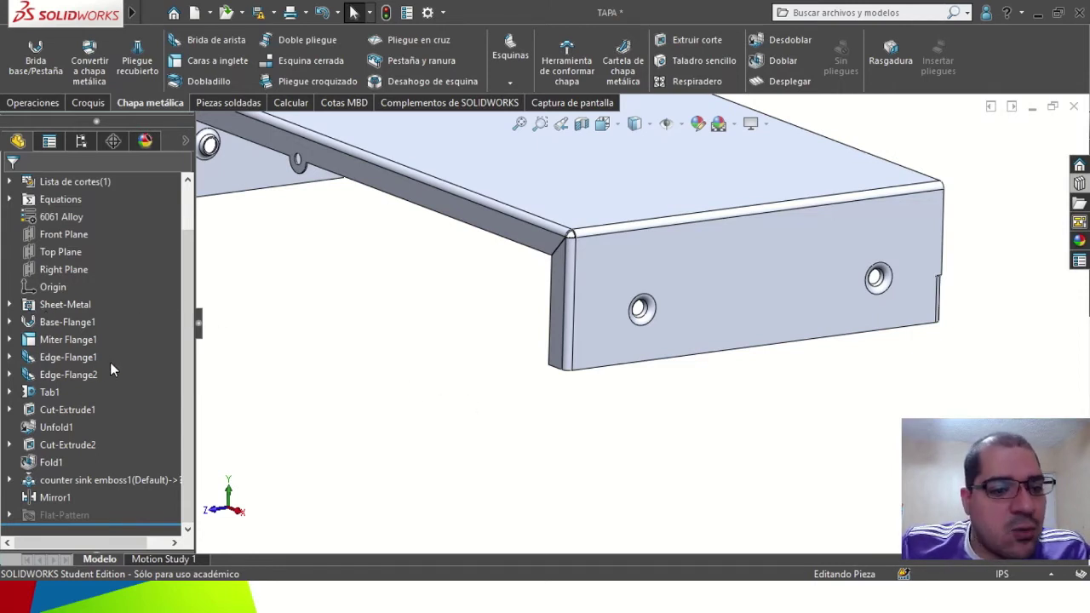
pyautogui.click(71, 324)
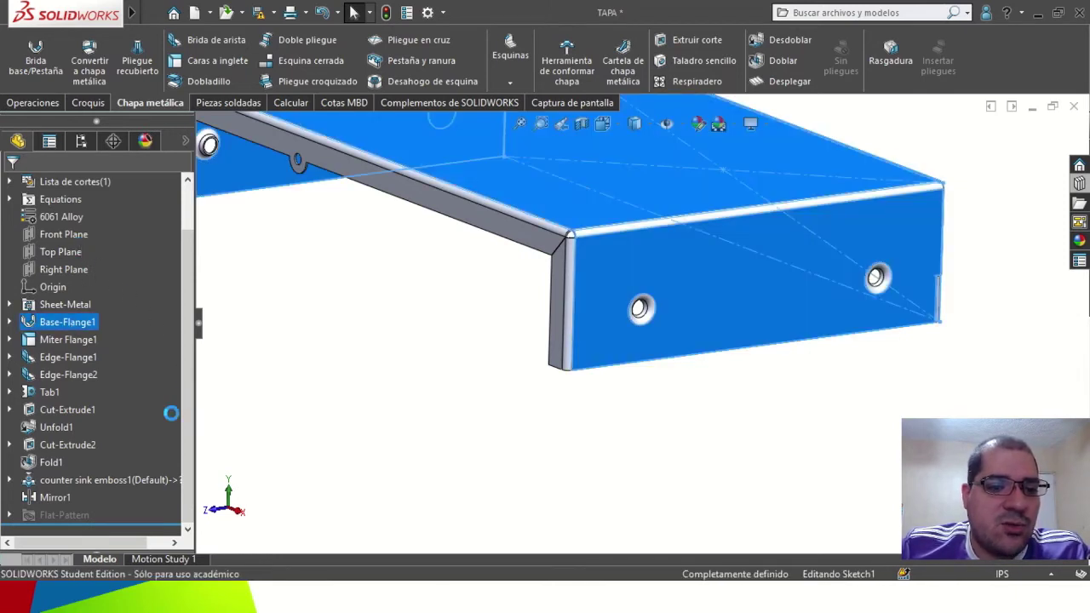
pyautogui.click(304, 409)
pyautogui.click(171, 376)
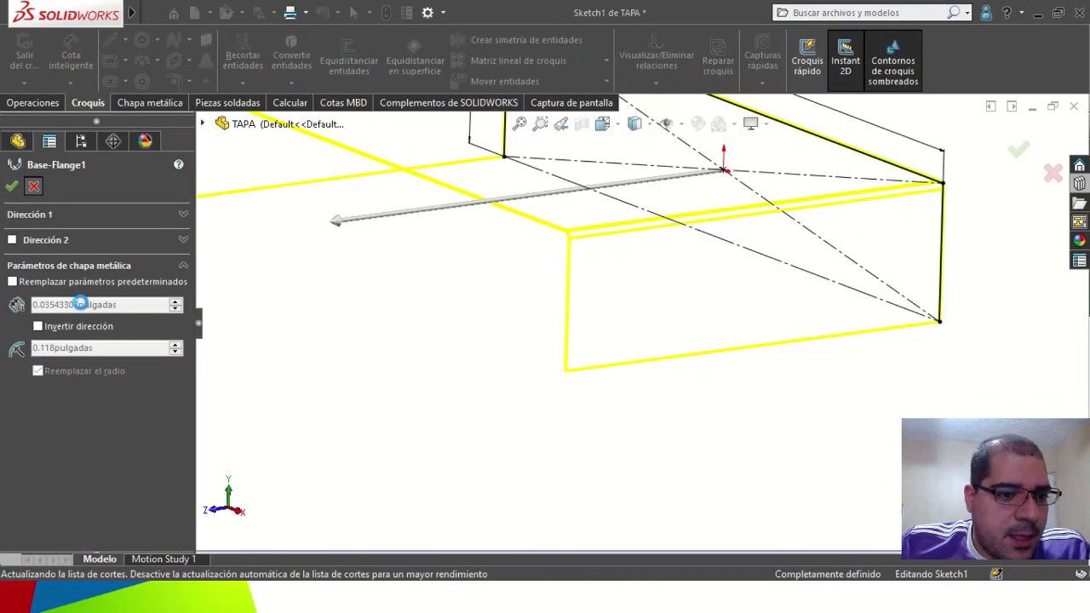
pyautogui.press('Escape')
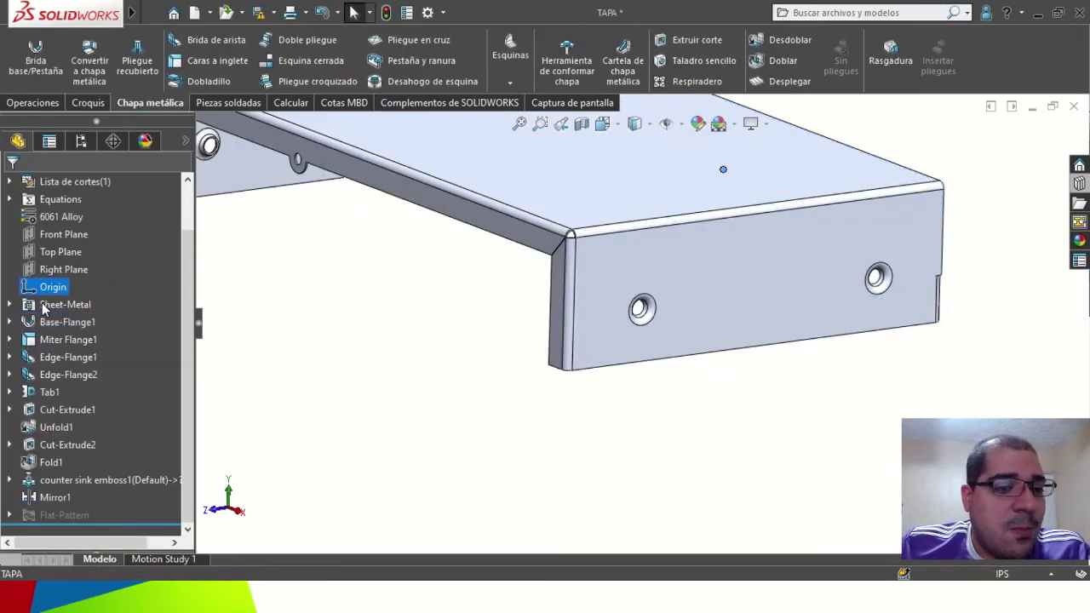
pyautogui.click(44, 309)
pyautogui.press('Escape')
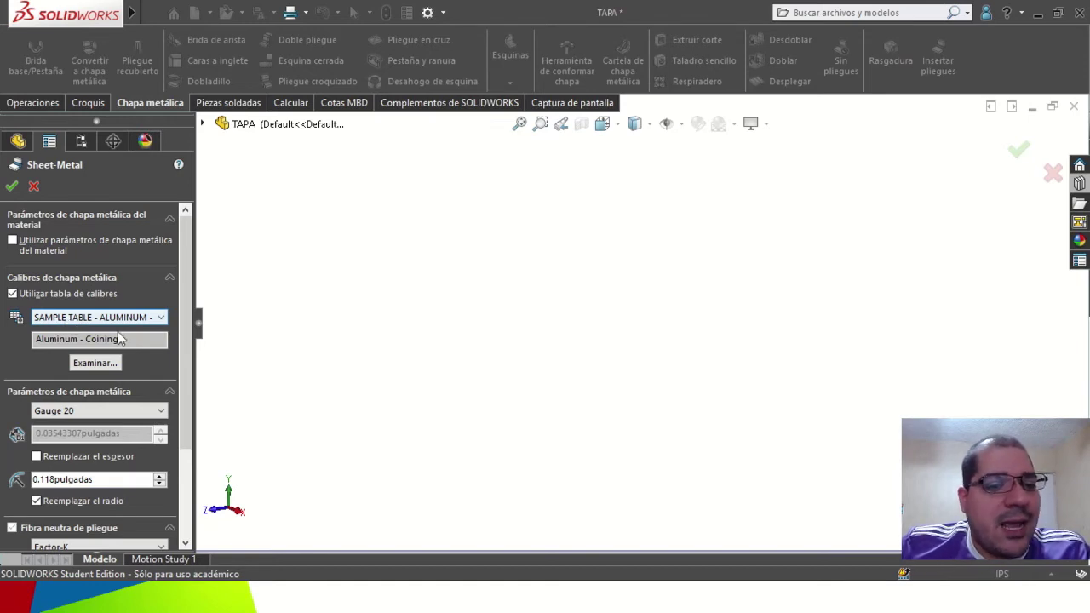
pyautogui.scroll(-3, 181, 436)
pyautogui.scroll(3, 188, 318)
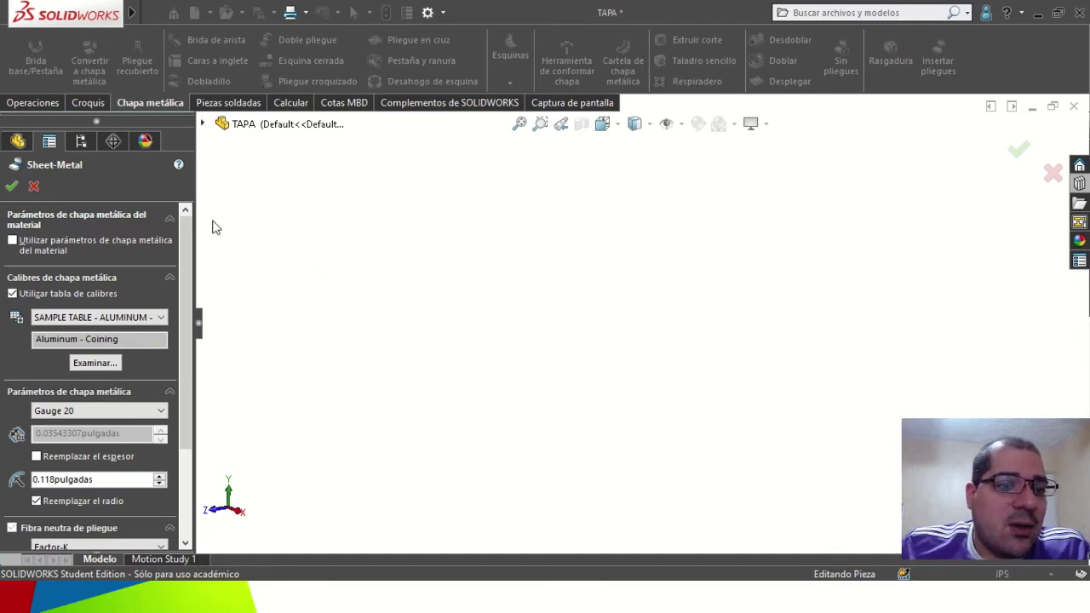
pyautogui.click(30, 185)
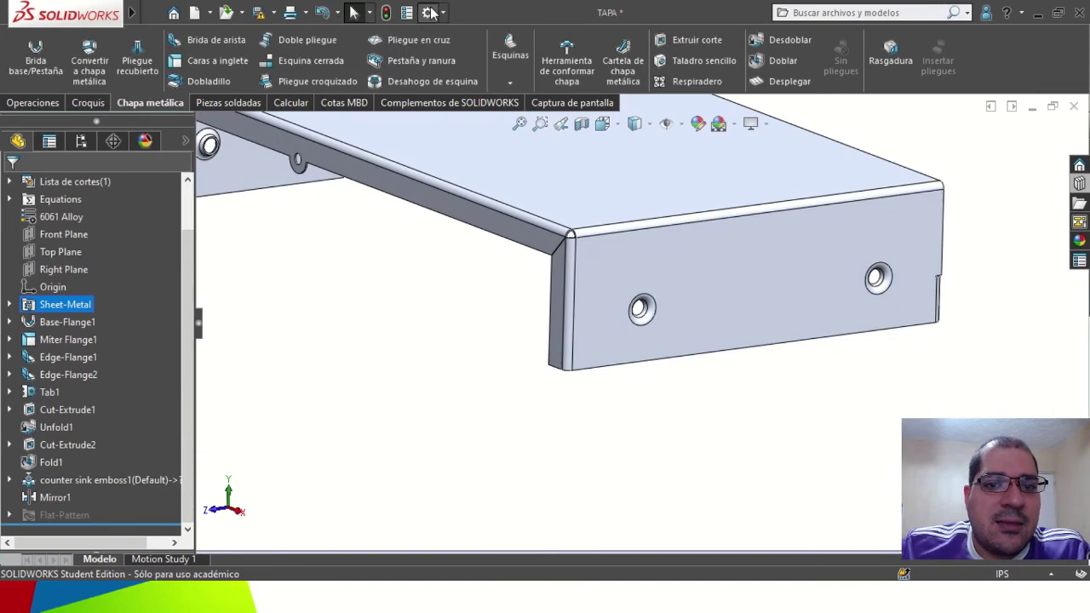
pyautogui.click(429, 11)
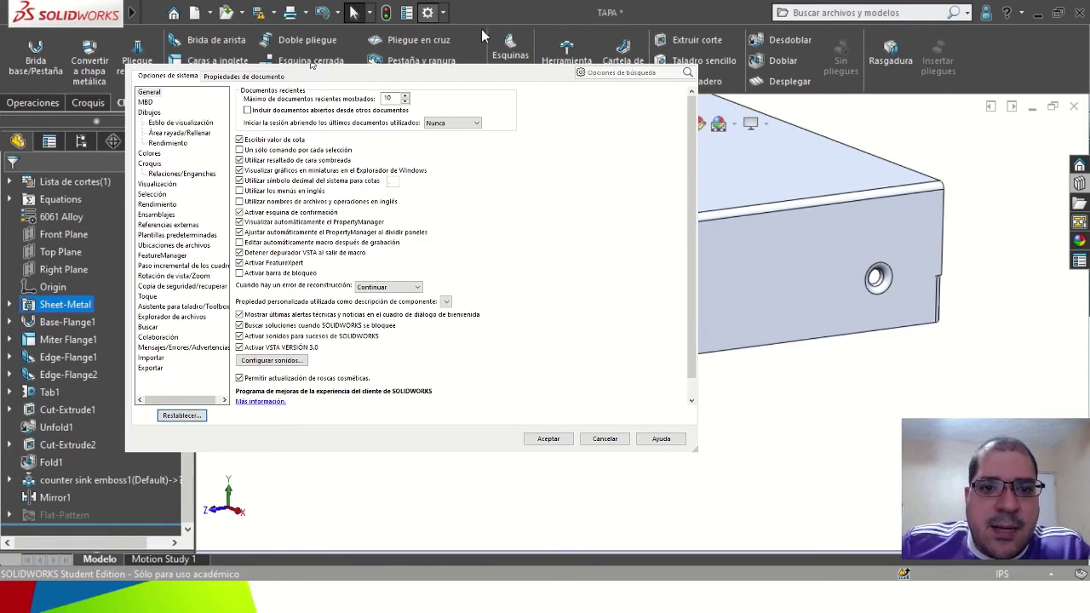
pyautogui.click(155, 95)
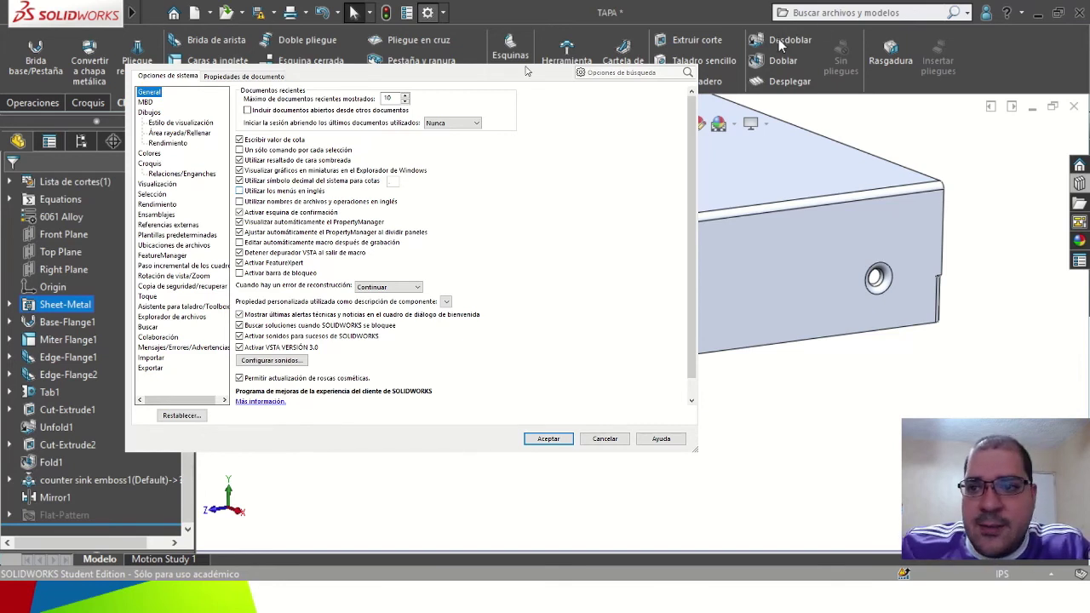
pyautogui.press('Escape')
pyautogui.click(1080, 204)
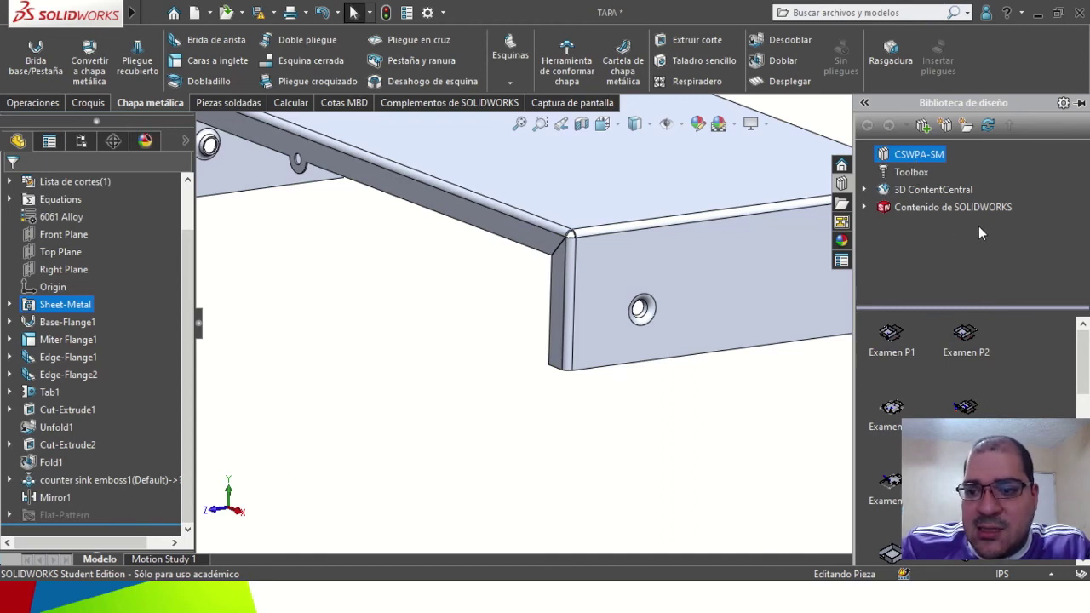
pyautogui.click(457, 391)
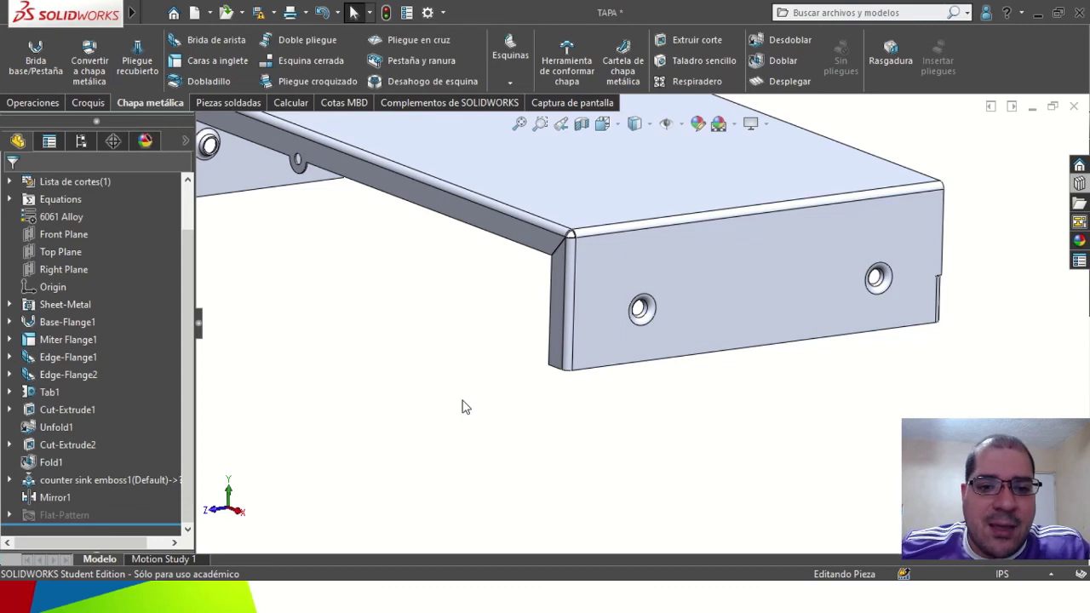
# Zoom out and orbit to view the whole TAPA cover with its top plate and both flanges
pyautogui.scroll(5, 457, 411)
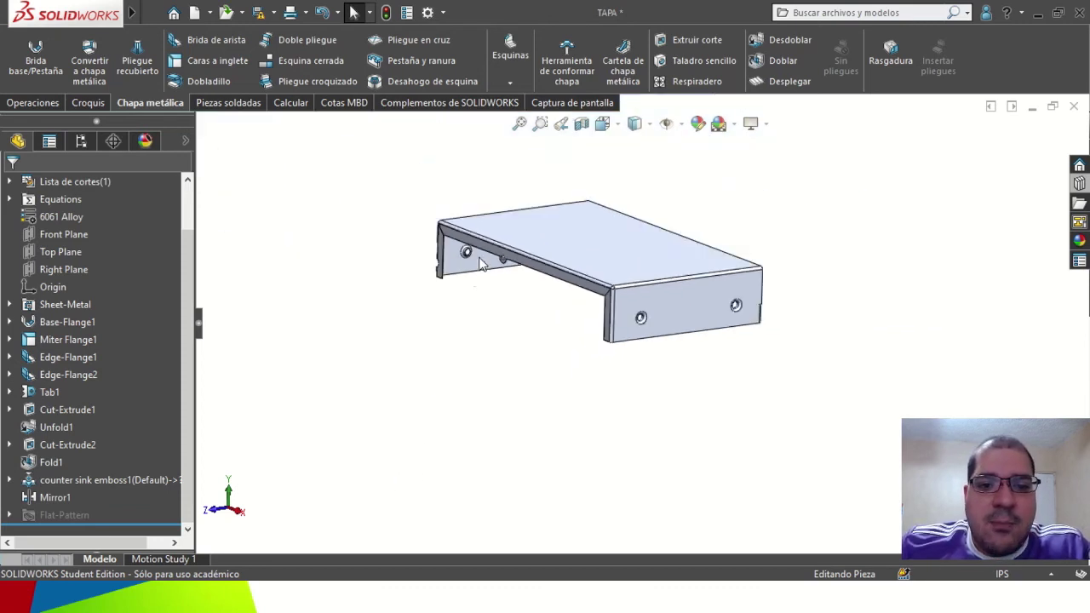
pyautogui.moveTo(576, 206); pyautogui.dragTo(518, 285, button='middle')
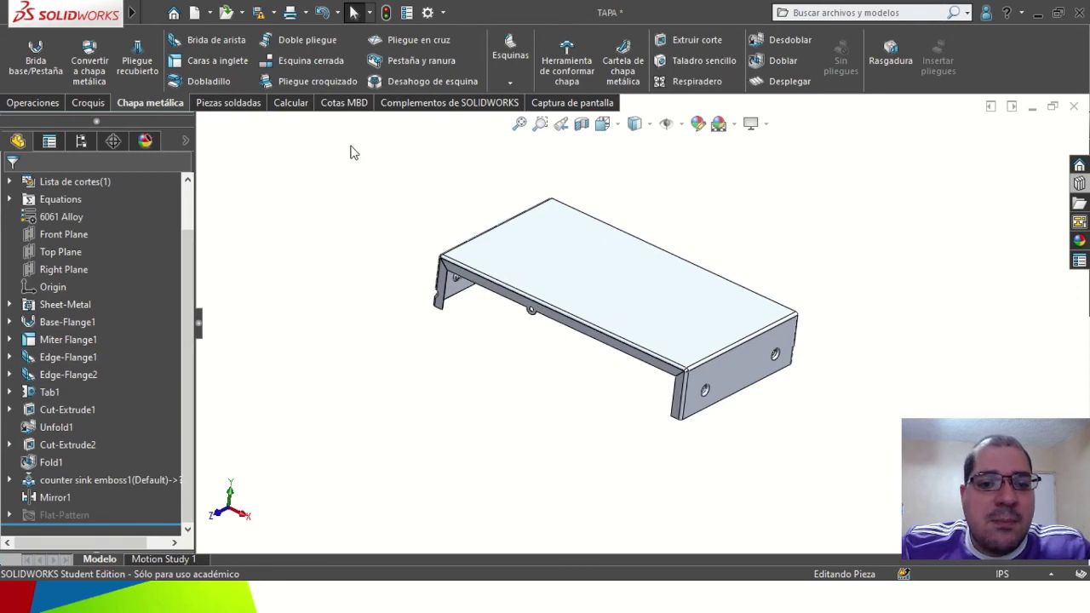